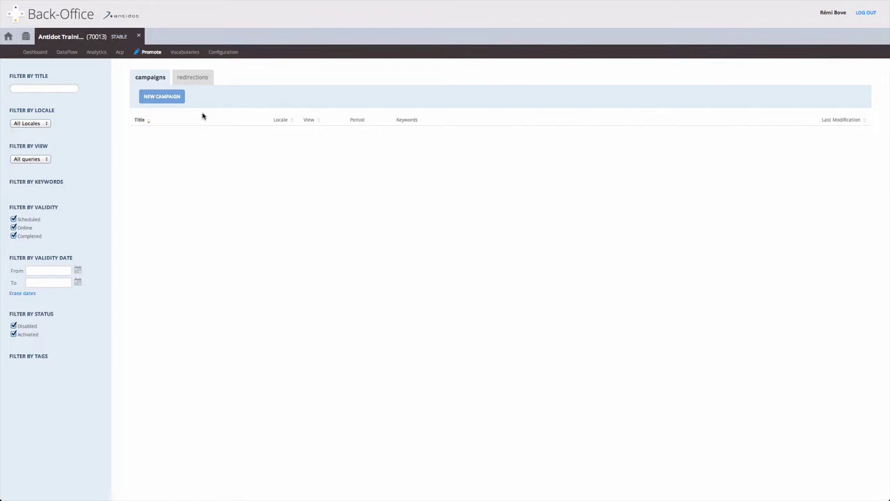
Step: Start a new campaign of type Standard and set its locale to French (fr)
left_click(162, 96)
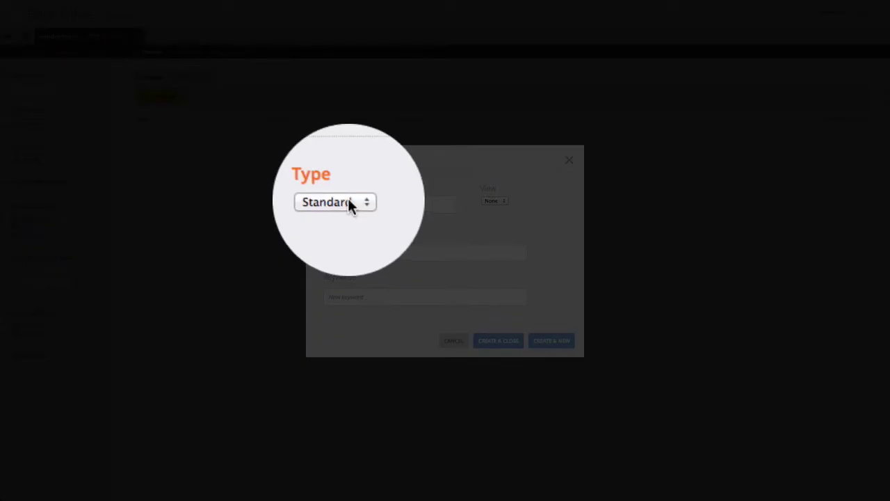
left_click(348, 206)
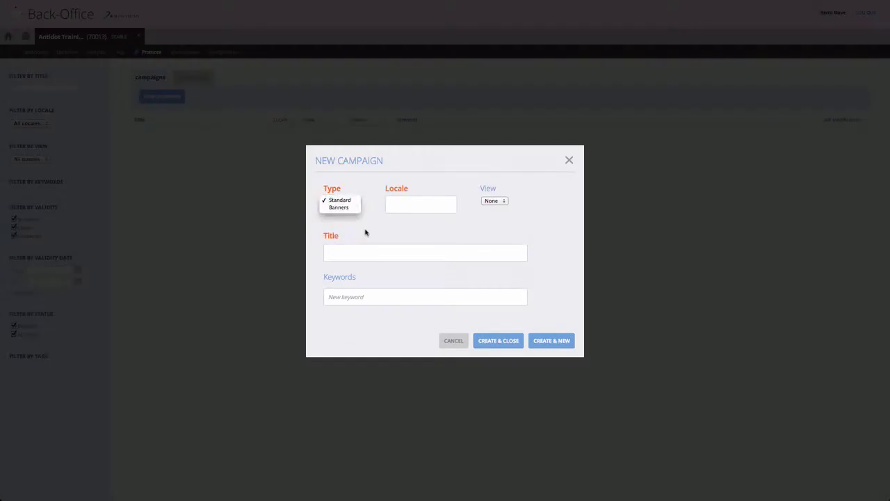
left_click(365, 230)
left_click(400, 207)
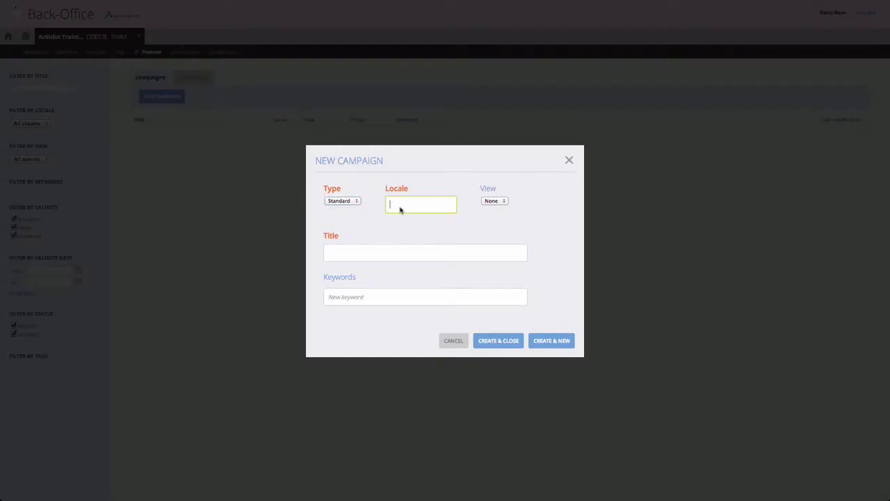
type("fre")
left_click(407, 221)
Step: Title the campaign "Demo", add the keyword "foobar", and create it, closing the dialog
left_click(372, 247)
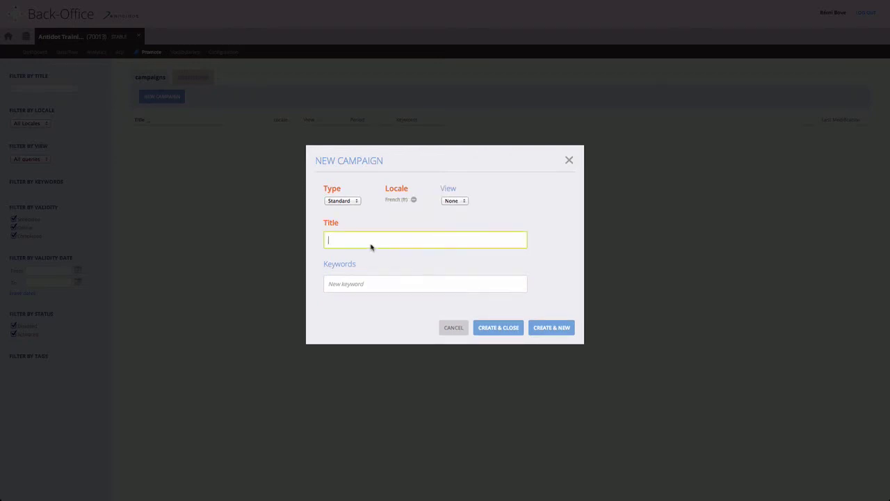
type("Demo")
left_click(379, 285)
type("foobar")
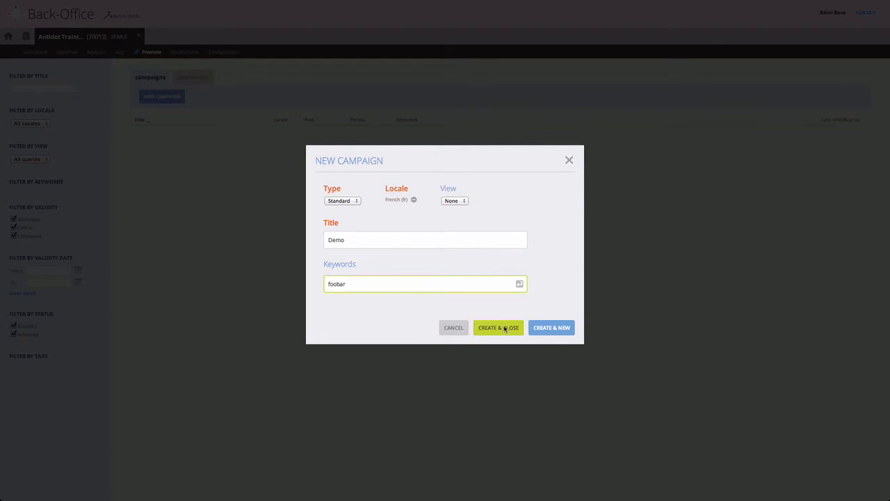
key("Return")
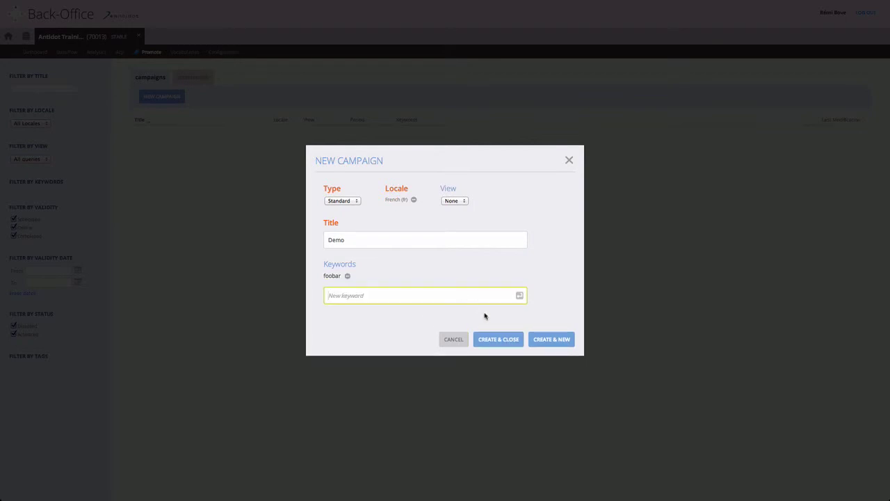
left_click(496, 336)
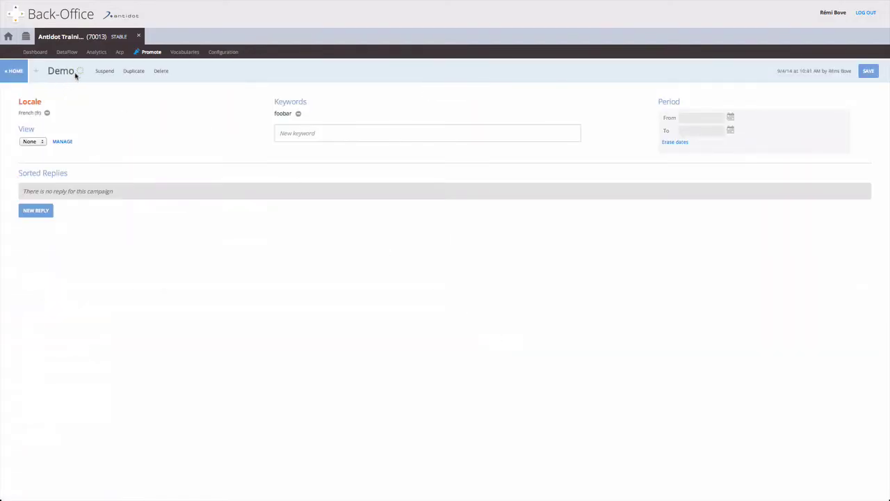
Step: Open the Demo campaign's details and enter "Description" as its description
left_click(73, 73)
left_click(71, 163)
type("De")
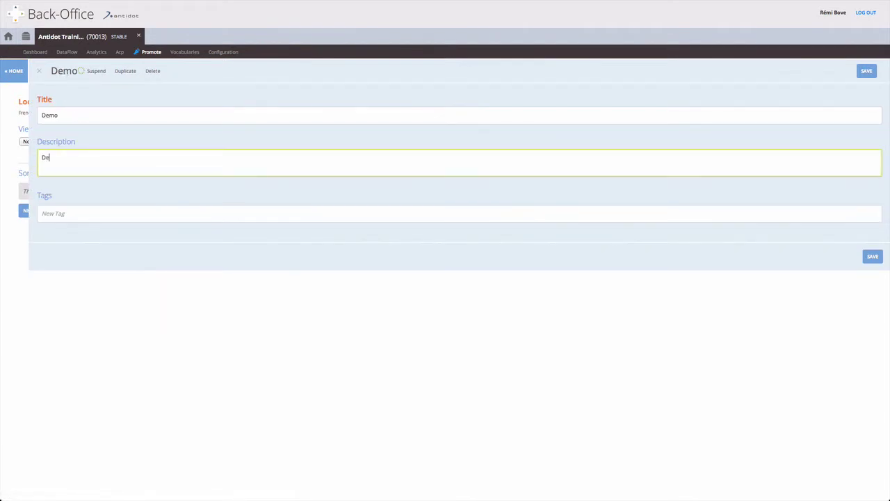
type("scription")
Step: Add the tags "tag1" and "tag2" to the Demo campaign and collapse its details
left_click(75, 216)
type("tag")
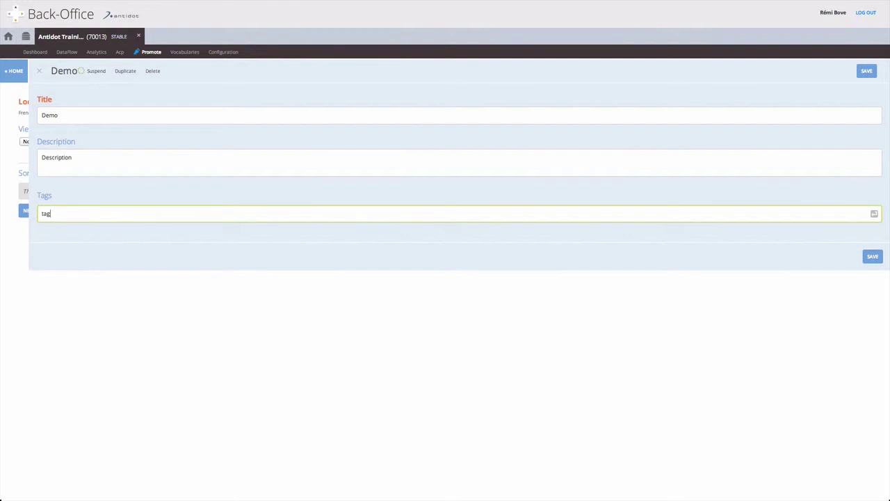
type("1")
key("Return")
type("tag2")
key("Return")
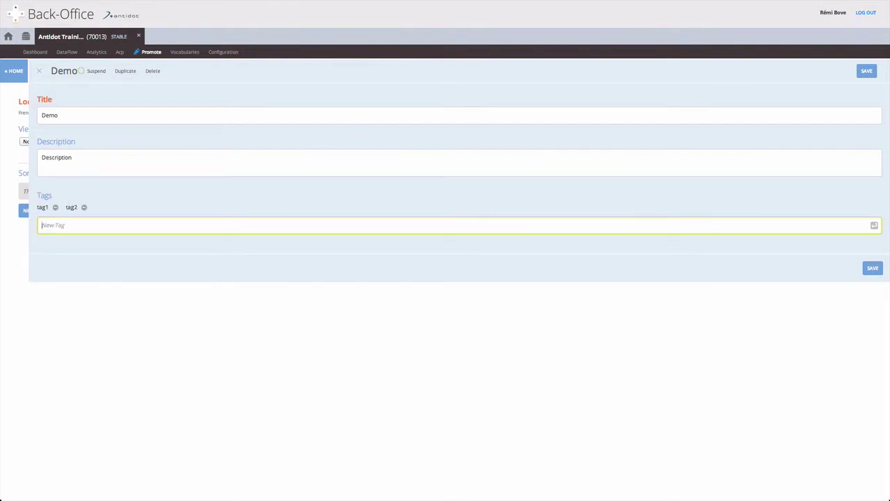
left_click(56, 71)
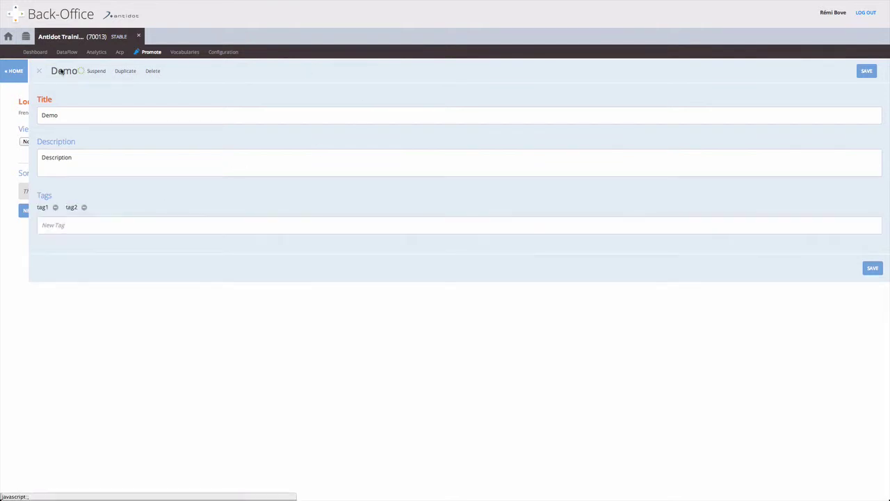
left_click(37, 210)
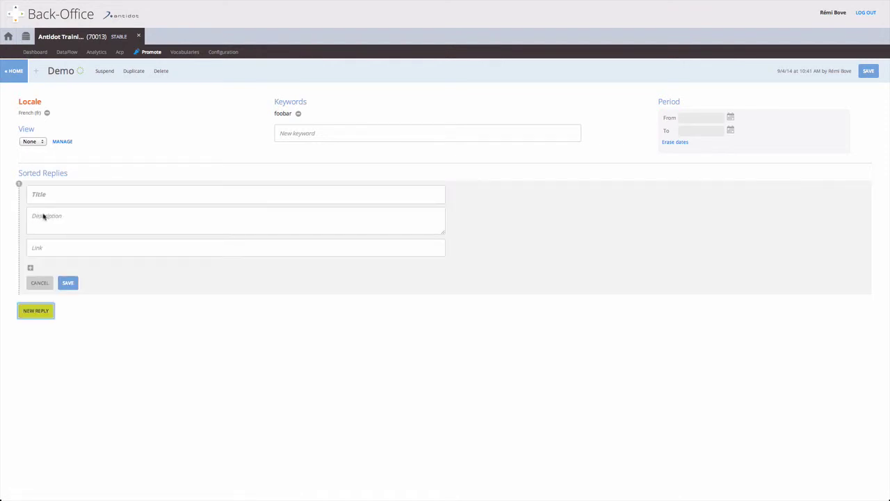
left_click(64, 195)
type("My Promote")
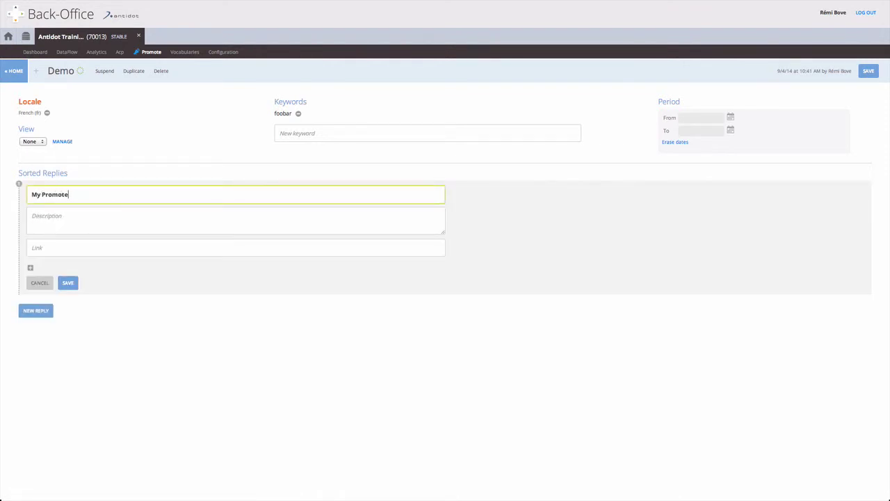
left_click(76, 222)
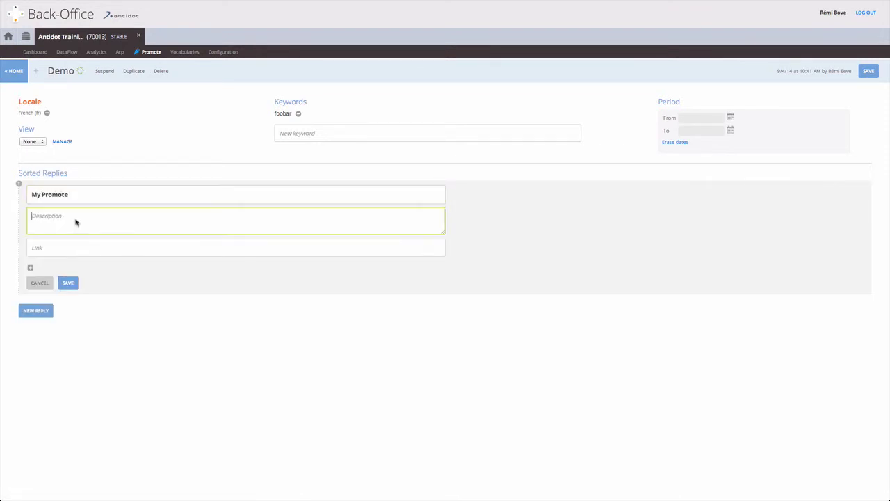
type("Description")
left_click(65, 251)
type("http:/")
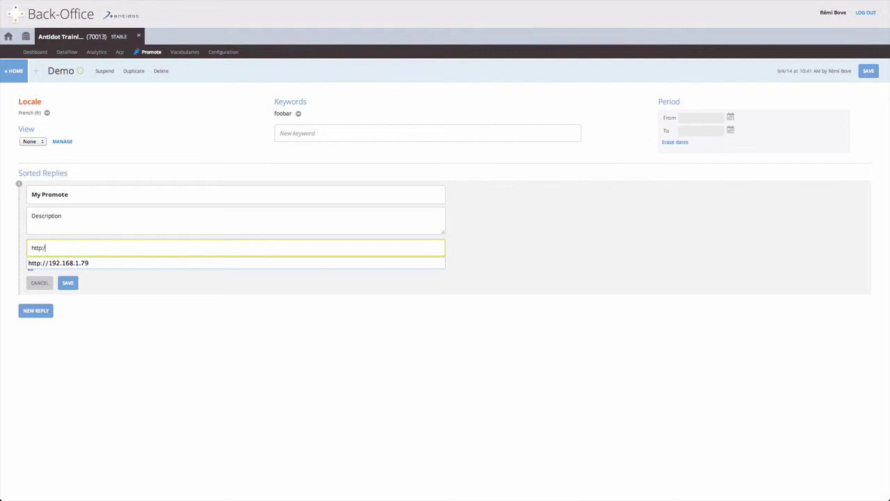
type("/www.antidot.net")
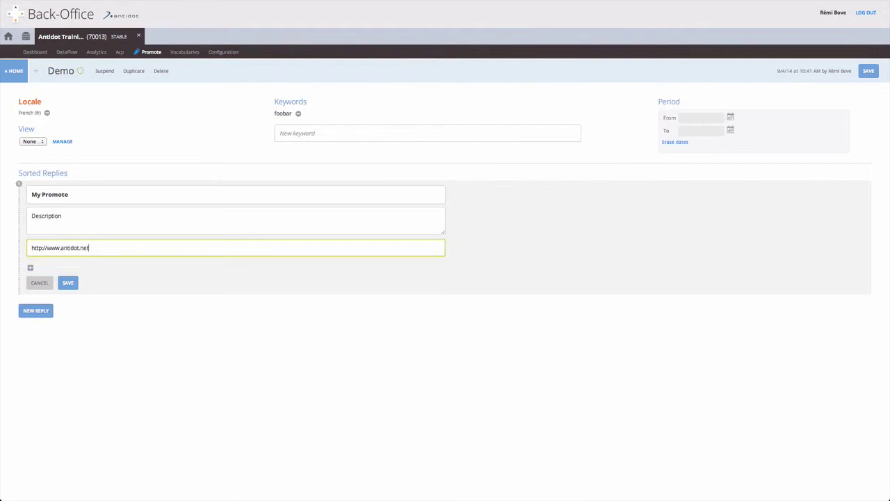
Step: Add metadata to the reply with key "meta1" and value "my meta", and save the reply
left_click(30, 268)
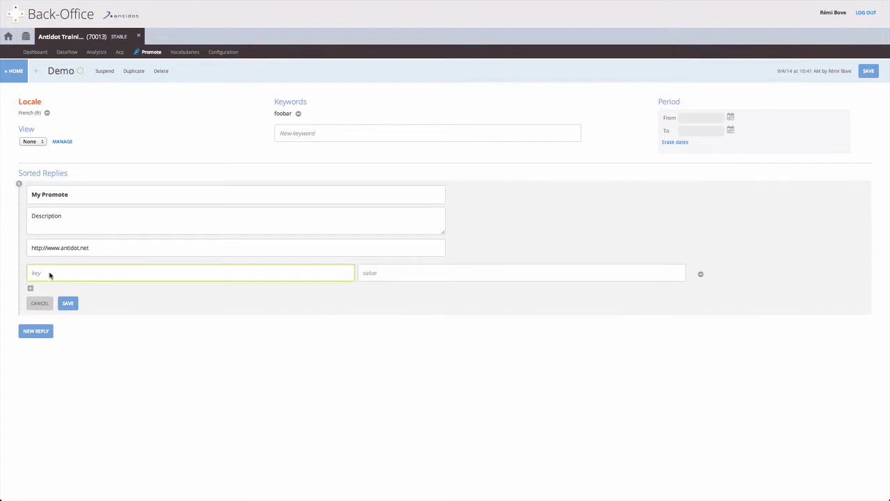
type("meta1")
left_click(417, 281)
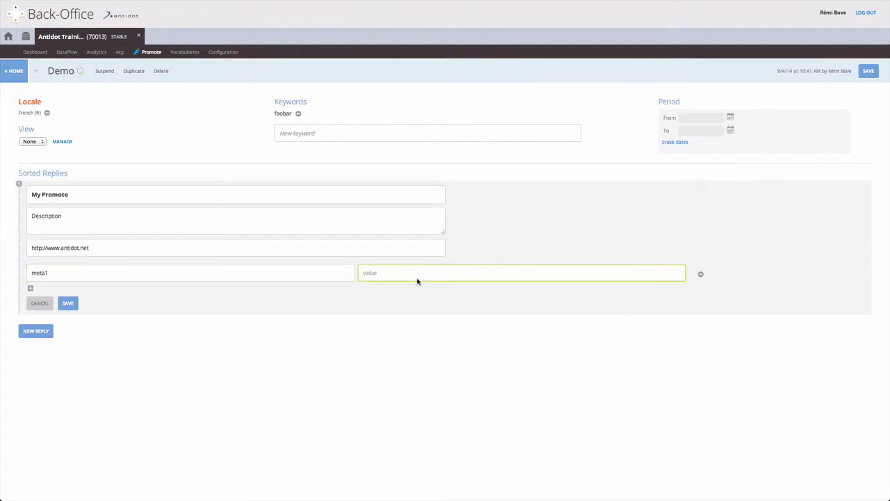
type("my meta")
left_click(68, 303)
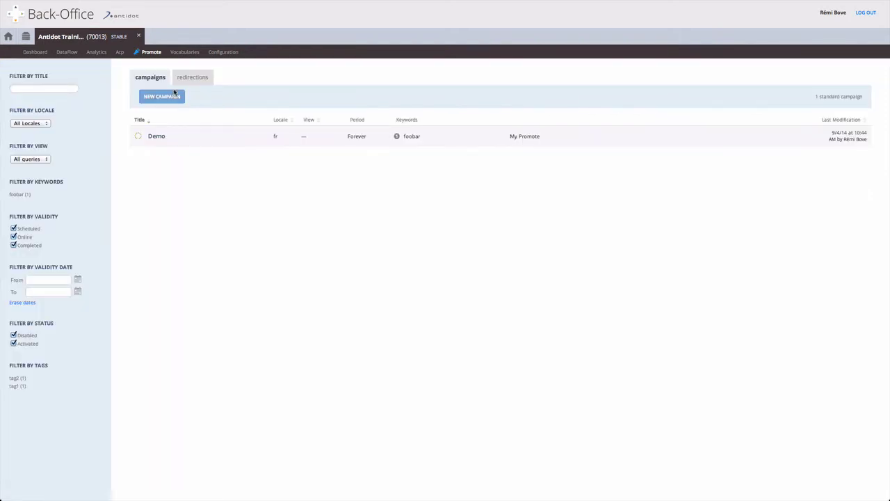
Step: Start a new campaign of type Banners and set its locale to French (fr)
left_click(175, 93)
left_click(343, 154)
left_click(339, 161)
left_click(410, 157)
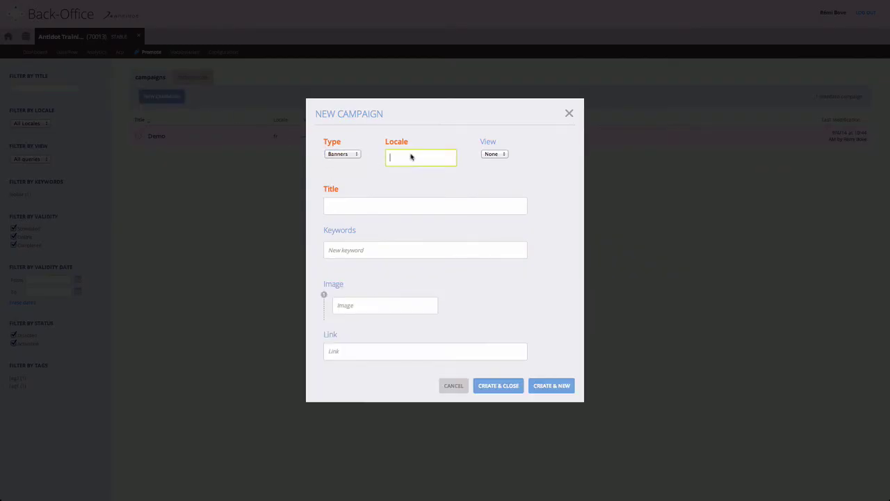
type("fra")
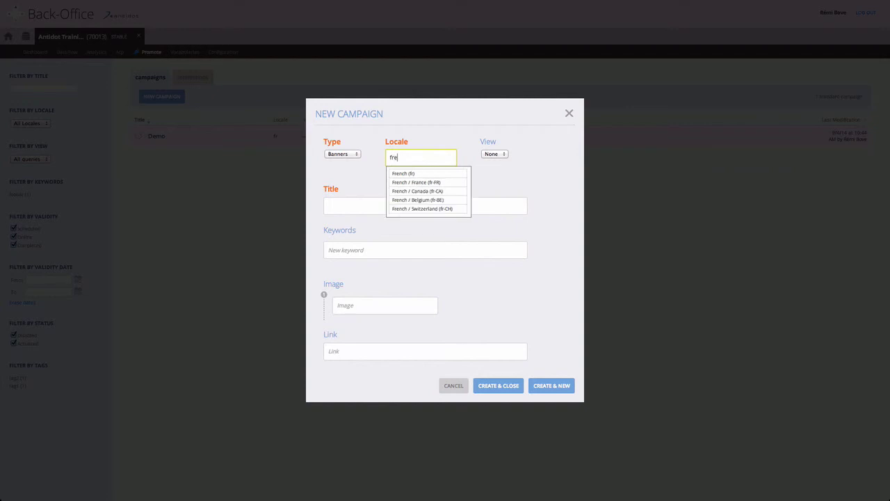
left_click(414, 178)
Step: Title the banner campaign "Demo banner" and enter the keyword "lorem ipsum"
left_click(381, 199)
type("De")
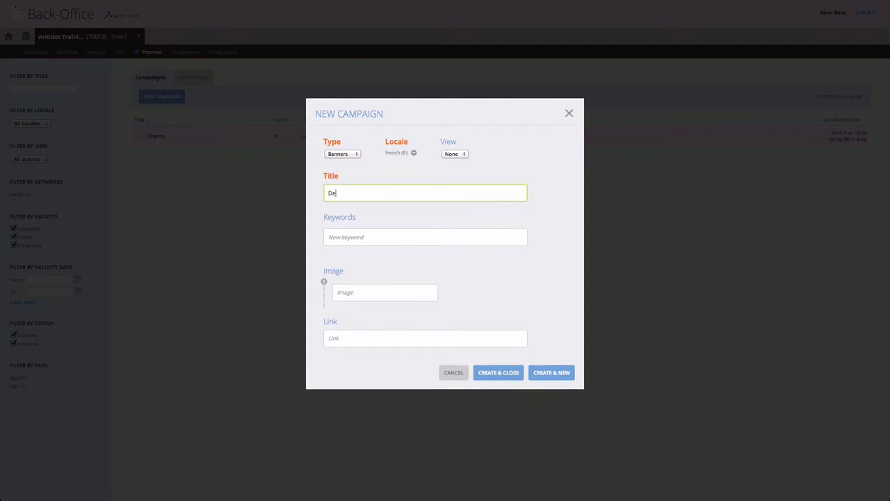
type("mo banner")
left_click(360, 240)
type("lore")
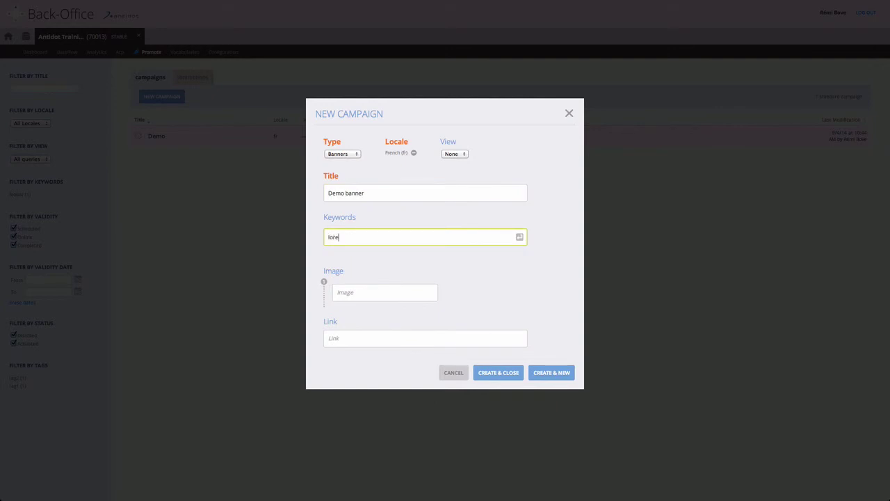
type("m ipsum")
left_click(354, 293)
key("ctrl+v")
left_click(357, 344)
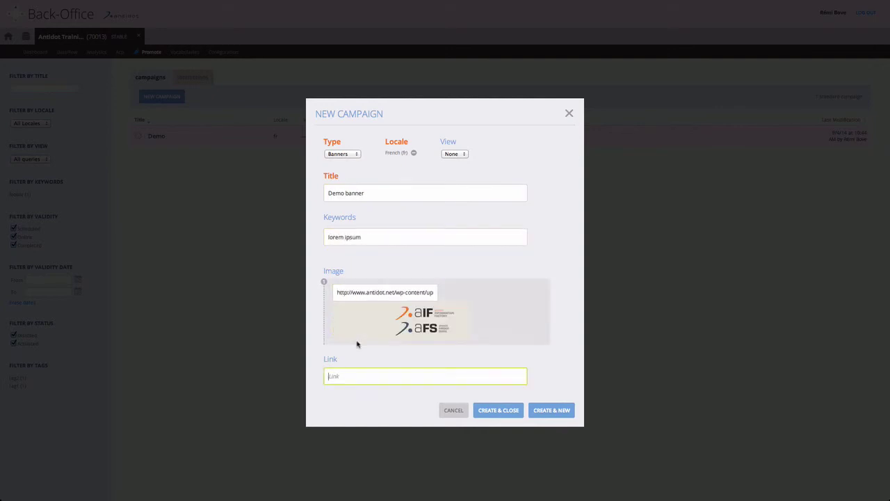
type("http://www.antidot.net")
left_click(492, 411)
left_click(493, 419)
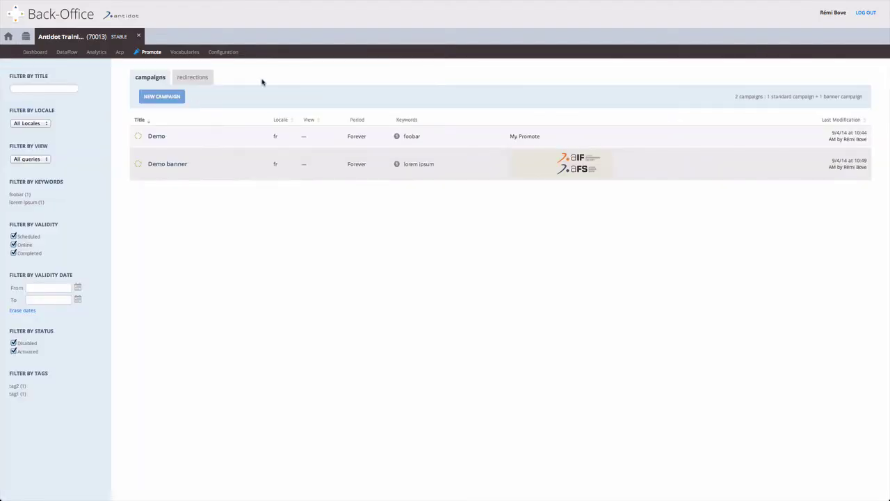
Step: Switch to the redirections and start a new one with the locale French (fr)
left_click(196, 78)
left_click(165, 96)
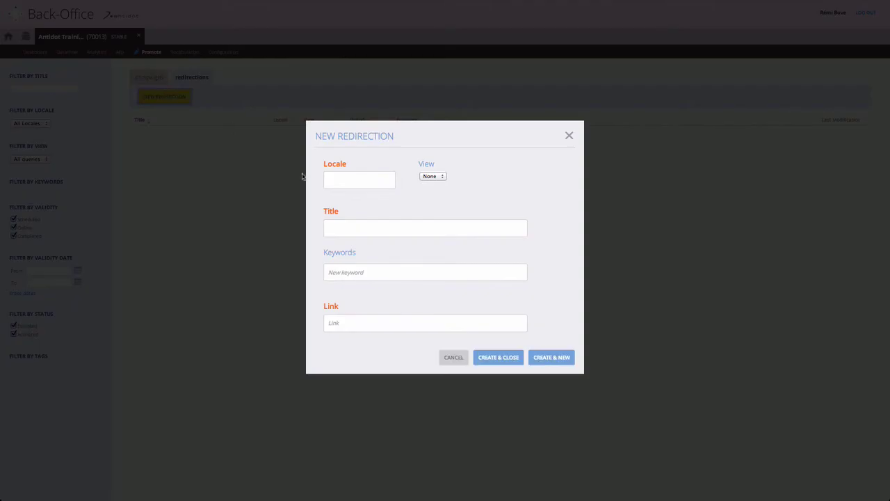
left_click(348, 179)
type("fre")
left_click(357, 200)
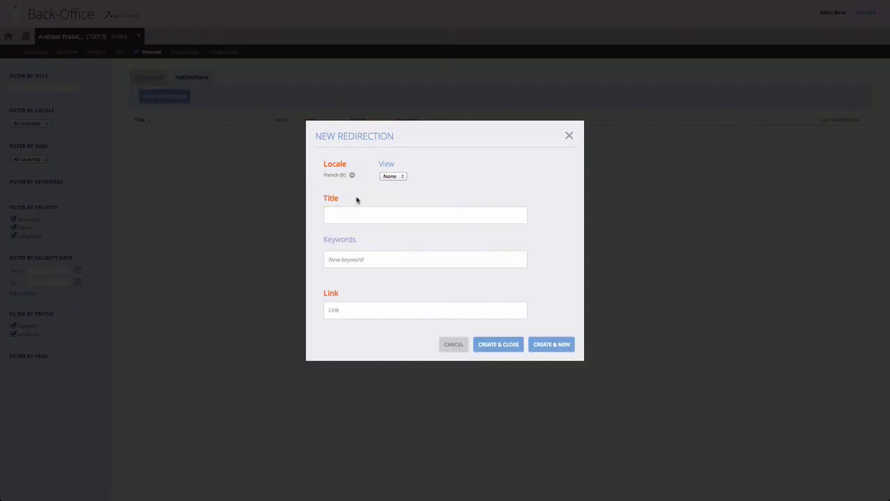
left_click(354, 259)
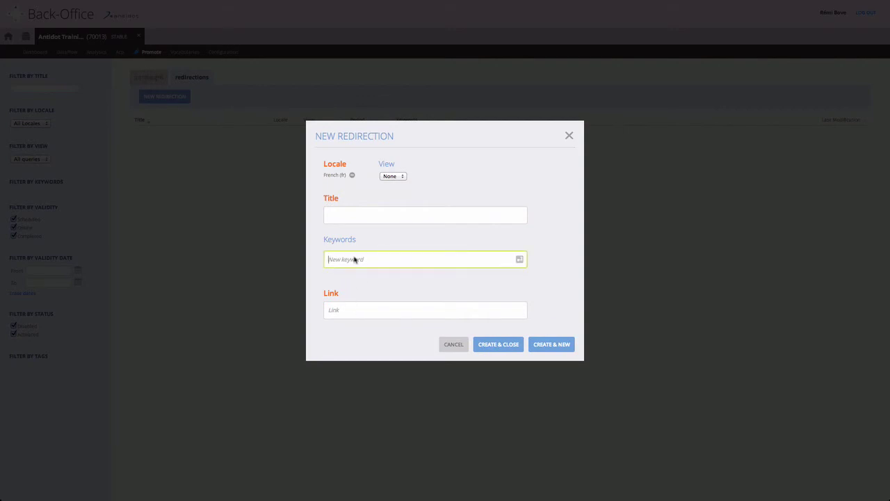
type("back office")
left_click(344, 312)
type("http://bo.afs-antidot.net/")
left_click(356, 218)
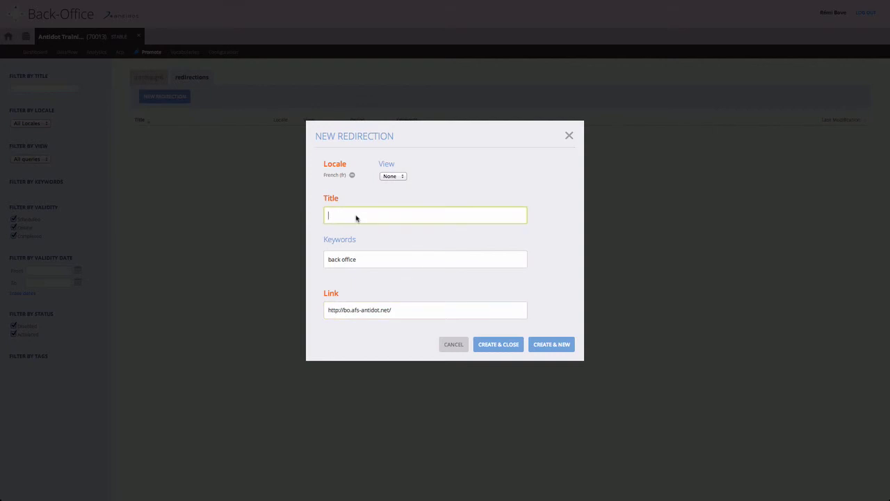
type("Demo redirection")
left_click(499, 344)
left_click(498, 355)
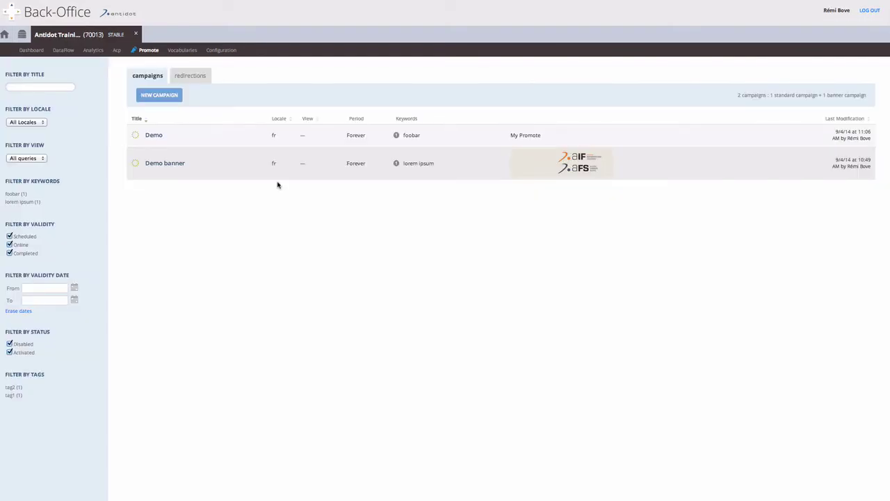
Step: Open the Demo campaign to examine its suspend, duplicate and delete actions, and return to the campaign list
left_click(159, 136)
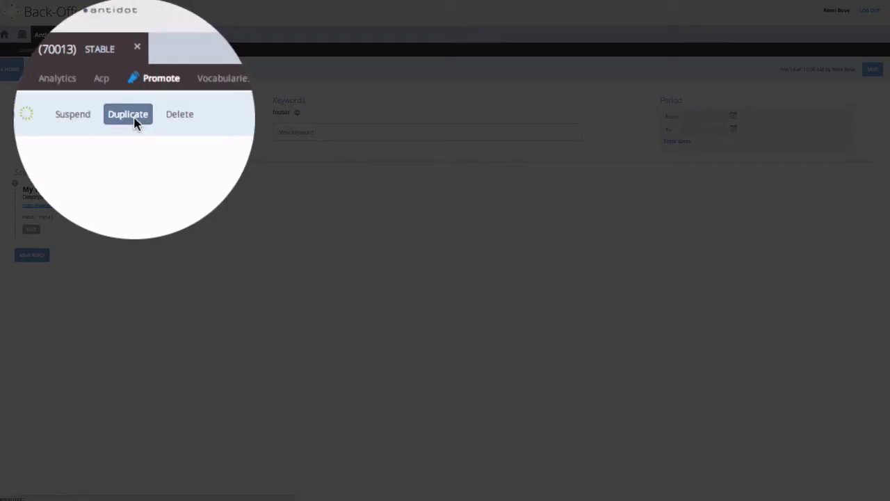
left_click(135, 71)
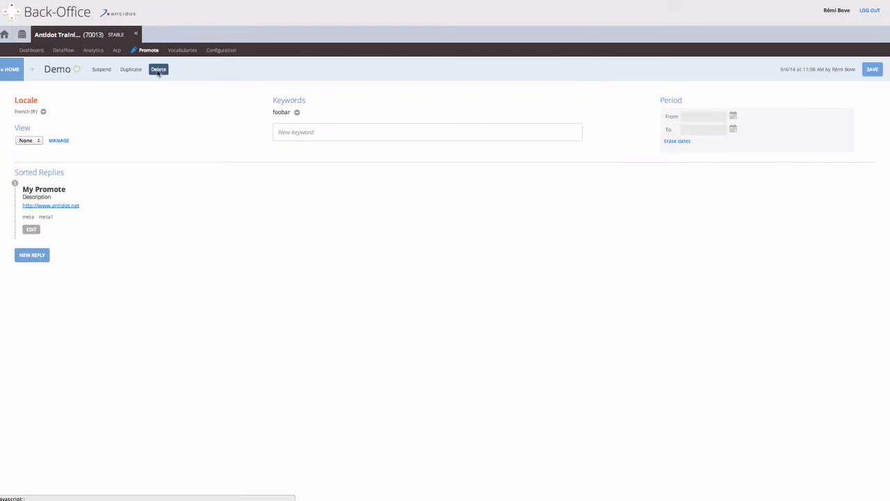
left_click(9, 72)
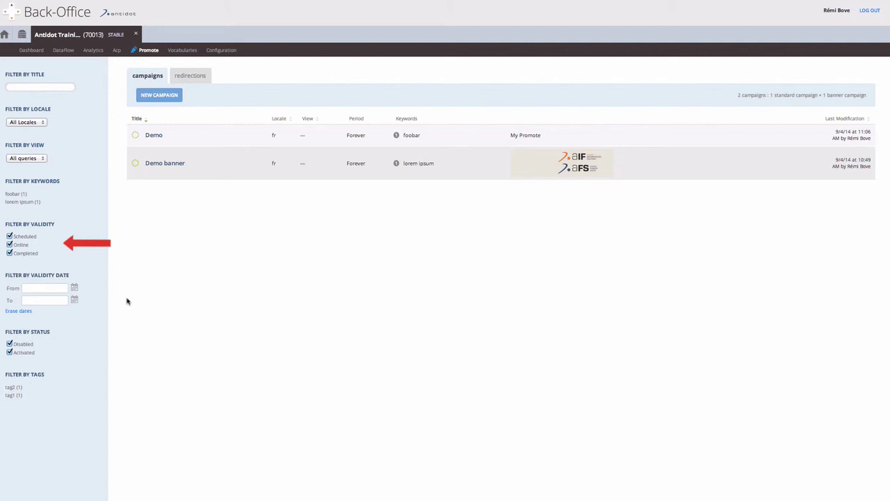
Step: Filter the campaign list by the tag "tag2" and clear that filter again
left_click(17, 388)
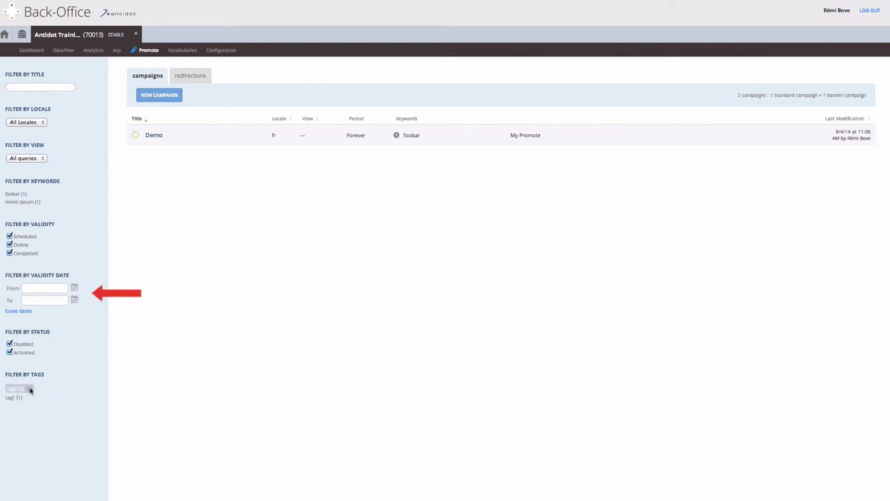
left_click(29, 390)
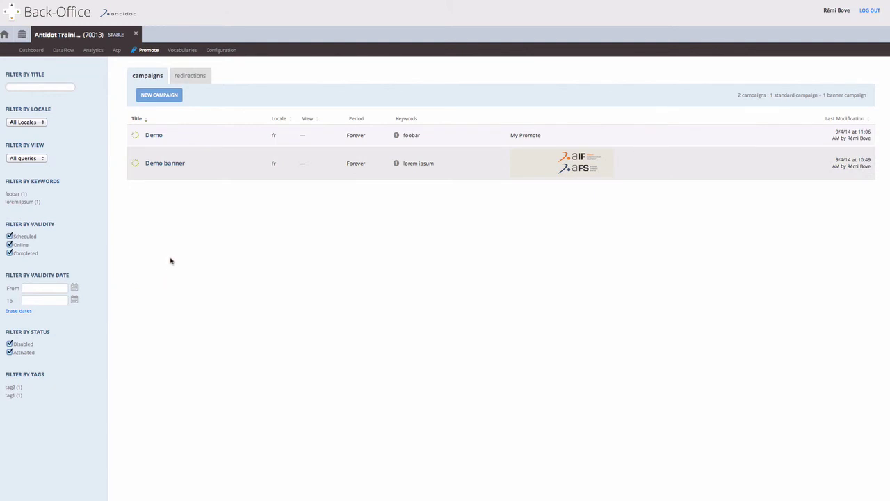
Step: Open the Demo campaign, save it, and return to the campaign list
left_click(159, 137)
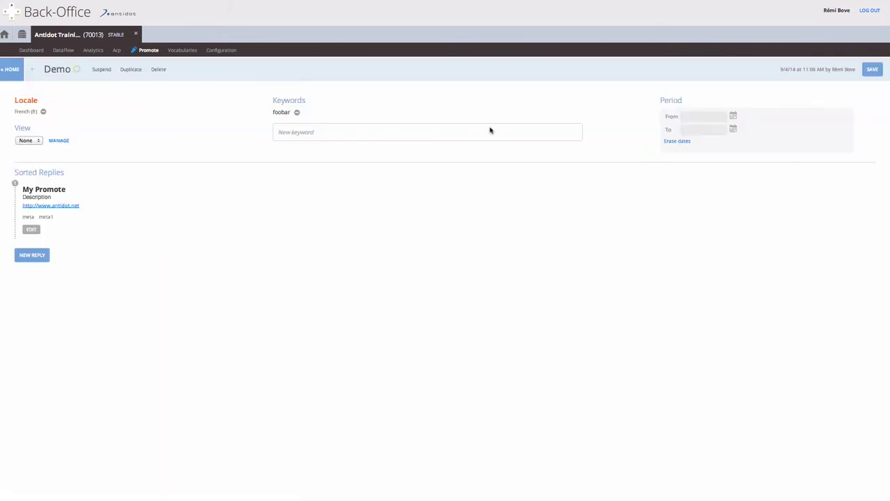
left_click(871, 70)
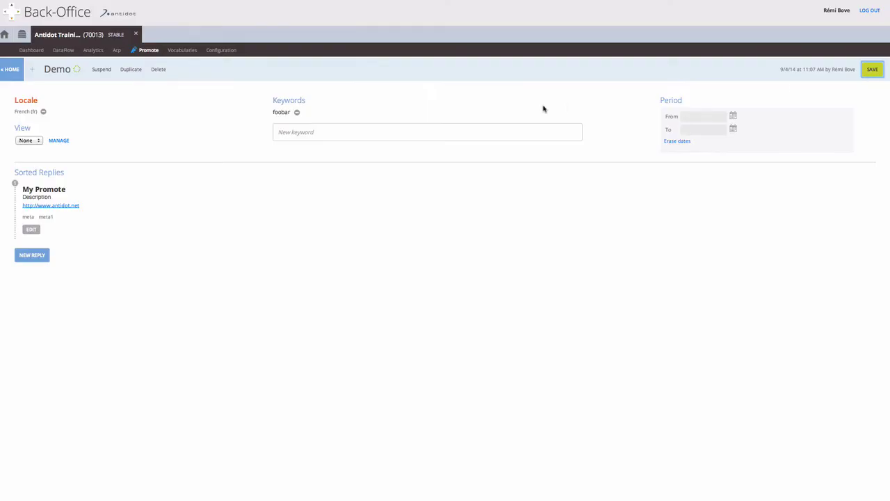
left_click(6, 73)
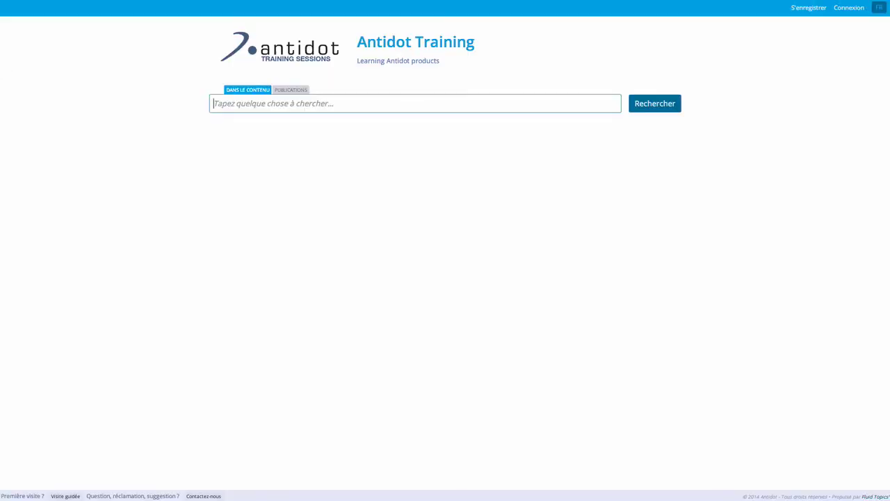
Step: Switch to the Antidot Training search site and search the content for "foobar" to check the promoted reply
type("foobar")
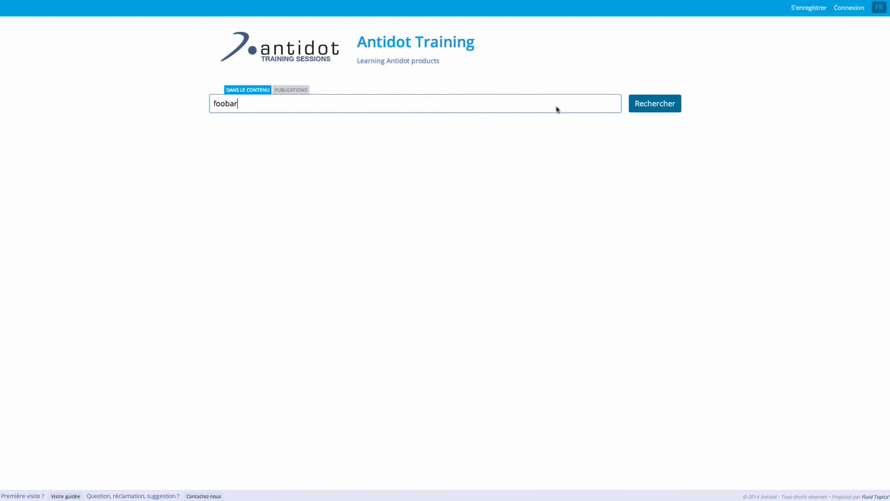
left_click(636, 109)
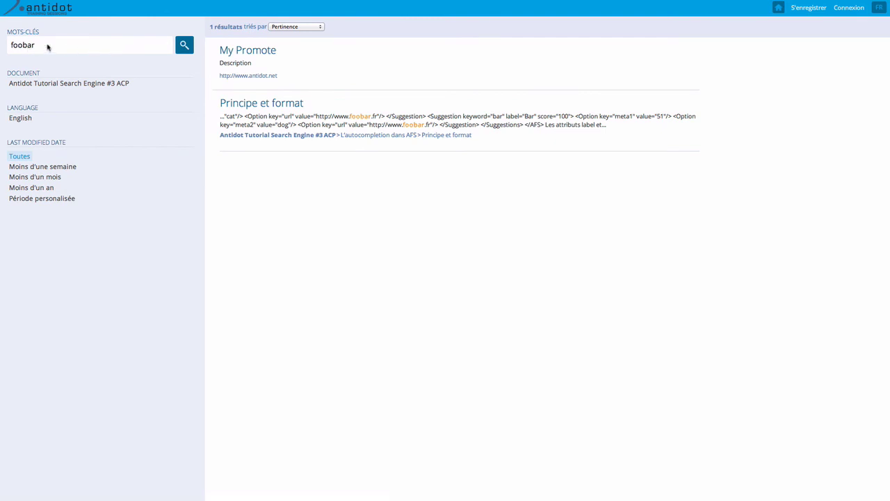
Step: Replace the search query with "back office" and run the search to check the redirection
left_click_drag(52, 44, 4, 43)
type("bacl office")
left_click(28, 45)
key("BackSpace")
type("k")
key("Return")
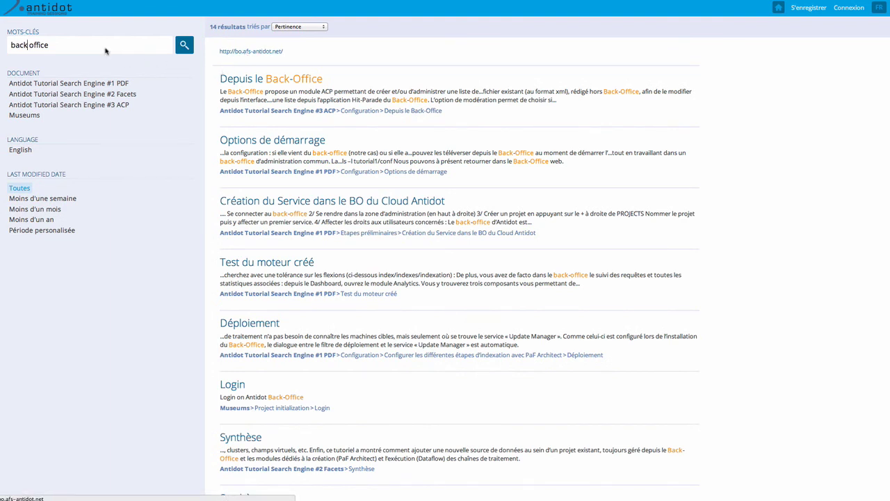
Step: Select the entire "back office" query in preparation for another search
left_click_drag(73, 47, 2, 44)
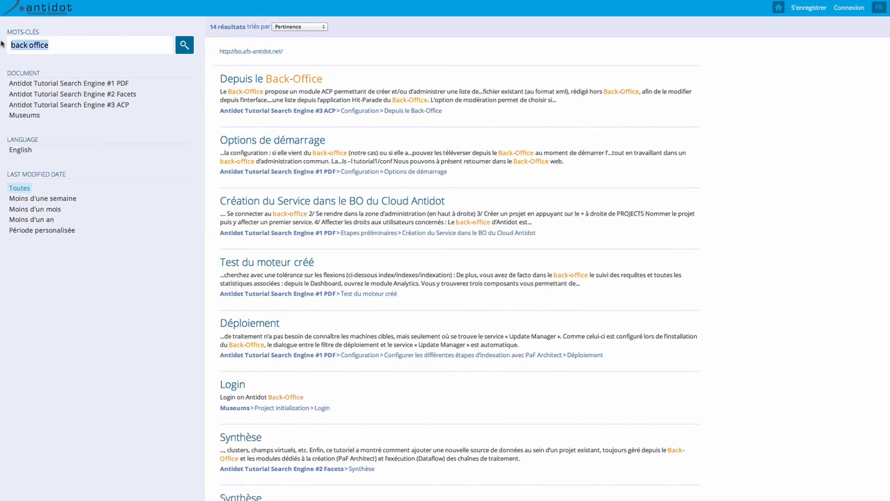